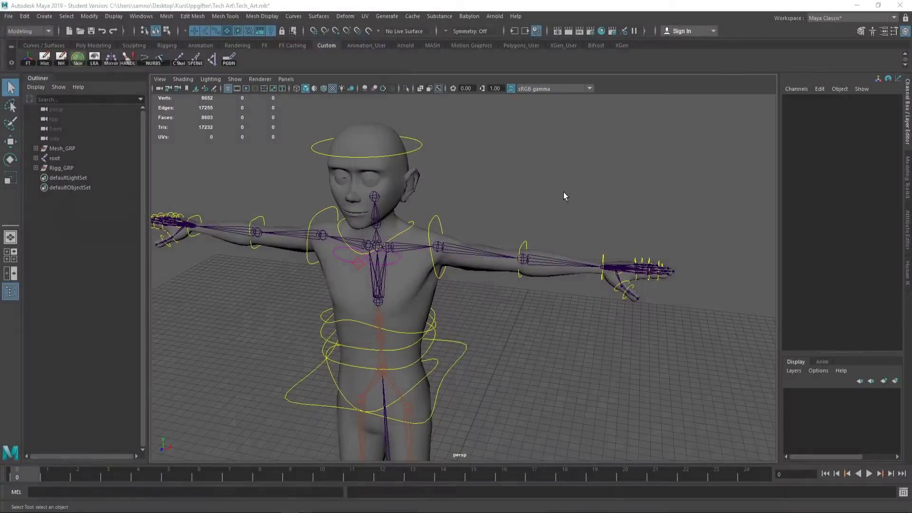
Delete the left-arm control circles, then close in on the left shoulder.
{"action": "mouse_move", "coordinate": [564, 196]}
{"action": "left_mouse_down", "text": "alt"}
{"action": "mouse_move", "coordinate": [501, 195]}
{"action": "mouse_move", "coordinate": [428, 230]}
{"action": "mouse_move", "coordinate": [396, 316]}
{"action": "left_mouse_up", "text": "alt"}
{"action": "scroll", "coordinate": [484, 195], "scroll_direction": "up", "scroll_amount": 3}
{"action": "scroll", "coordinate": [456, 194], "scroll_direction": "down", "scroll_amount": 8}
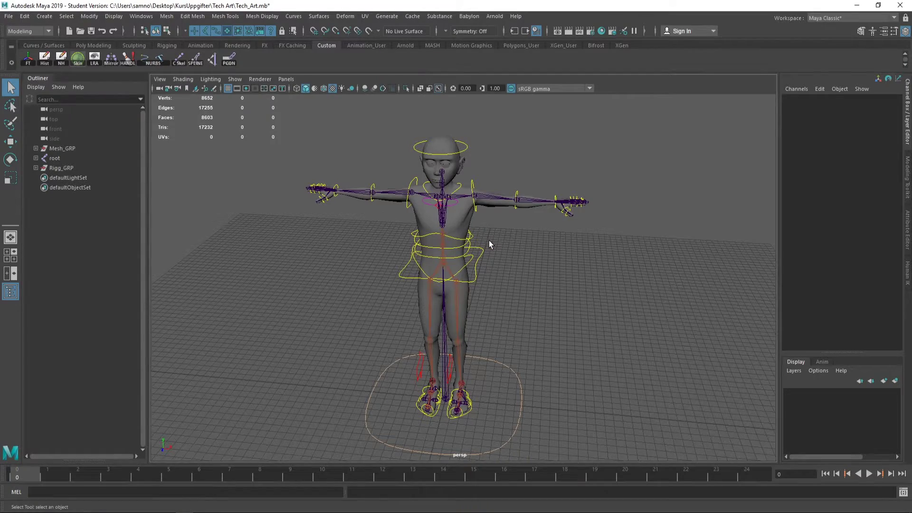
{"action": "mouse_move", "coordinate": [489, 244]}
{"action": "left_mouse_down", "text": "alt"}
{"action": "mouse_move", "coordinate": [527, 283]}
{"action": "mouse_move", "coordinate": [468, 271]}
{"action": "mouse_move", "coordinate": [527, 352]}
{"action": "mouse_move", "coordinate": [530, 396]}
{"action": "left_mouse_up", "text": "alt"}
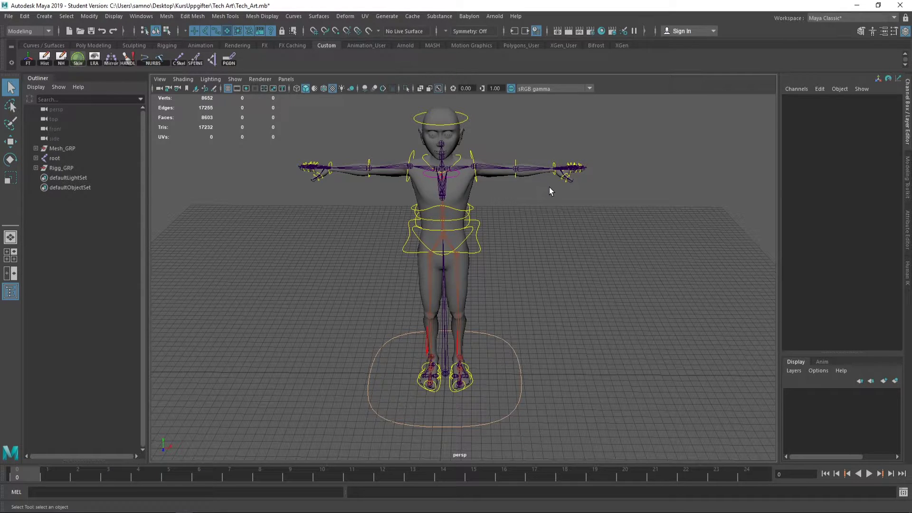
{"action": "middle_click_drag", "start_coordinate": [523, 204], "coordinate": [450, 225], "text": "alt"}
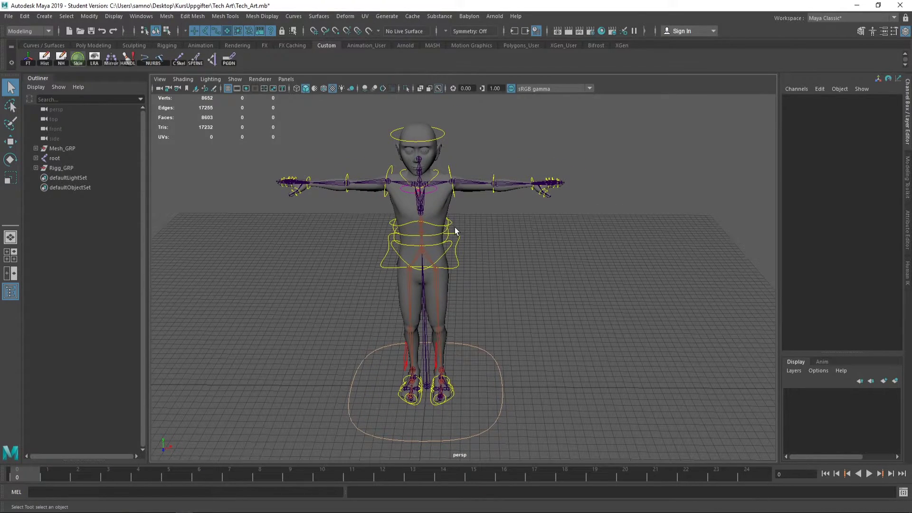
{"action": "scroll", "coordinate": [472, 186], "scroll_direction": "up", "scroll_amount": 3}
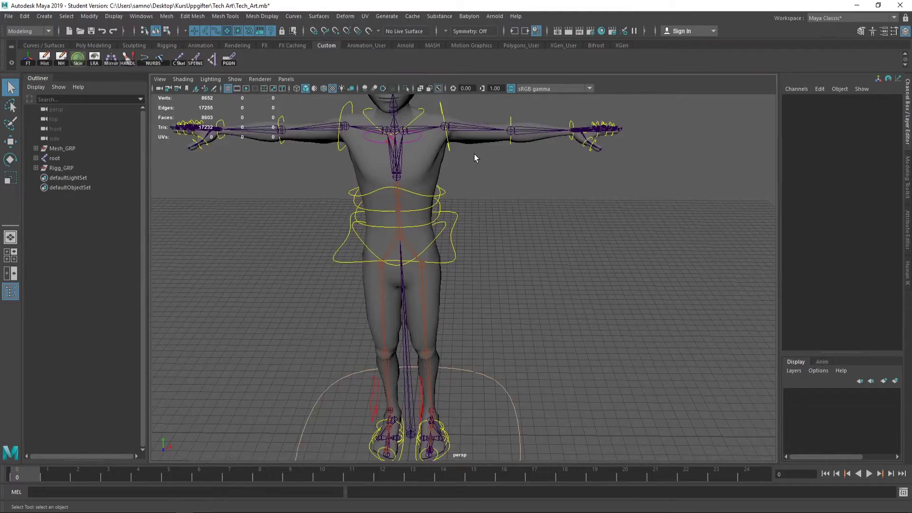
{"action": "scroll", "coordinate": [474, 153], "scroll_direction": "up", "scroll_amount": 3}
{"action": "scroll", "coordinate": [468, 171], "scroll_direction": "down", "scroll_amount": 2}
{"action": "mouse_move", "coordinate": [490, 219]}
{"action": "left_mouse_down", "text": "alt"}
{"action": "mouse_move", "coordinate": [488, 176]}
{"action": "mouse_move", "coordinate": [515, 149]}
{"action": "left_mouse_up", "text": "alt"}
{"action": "key", "text": "Delete"}
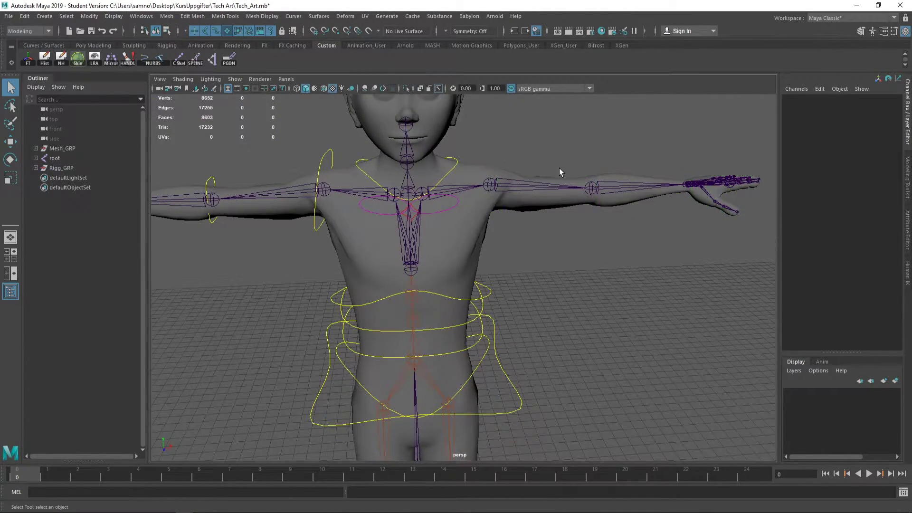
{"action": "left_click_drag", "start_coordinate": [534, 185], "coordinate": [517, 195], "text": "alt"}
{"action": "scroll", "coordinate": [517, 195], "scroll_direction": "up", "scroll_amount": 3}
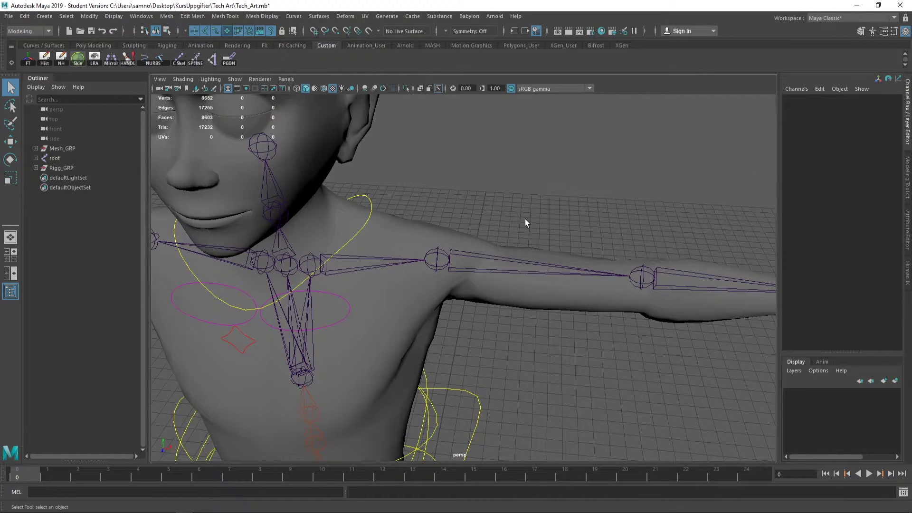
Select the Left_shoulder joint and run the shelf script to create Left_shoulder_anim and its group.
{"action": "left_click", "coordinate": [440, 263]}
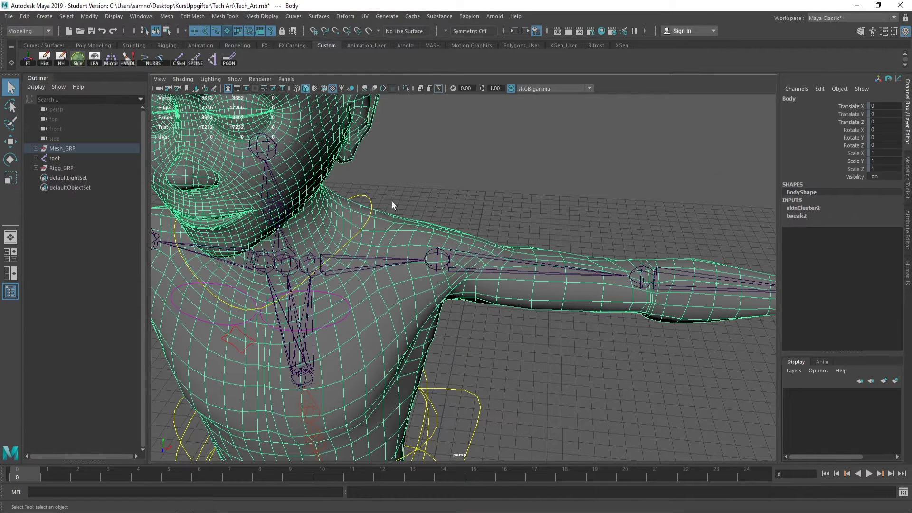
{"action": "left_click", "coordinate": [434, 264]}
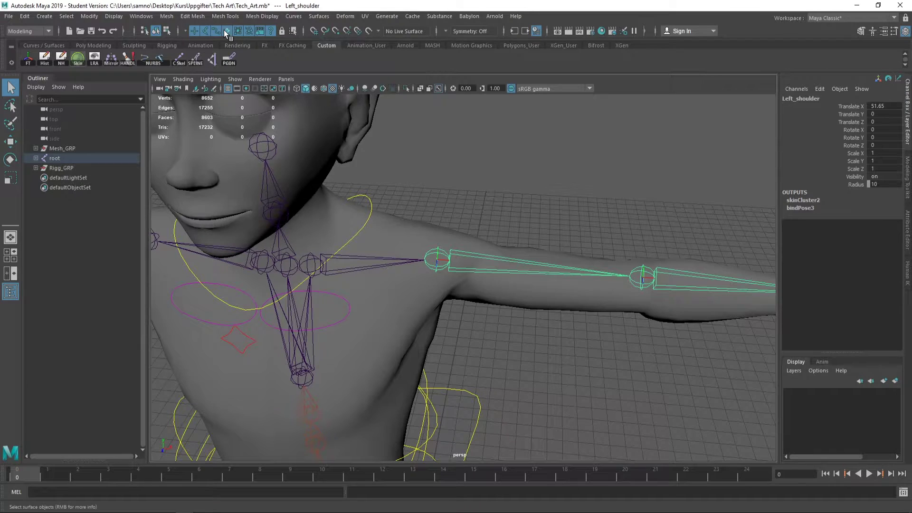
{"action": "left_click_drag", "start_coordinate": [438, 197], "coordinate": [379, 289]}
{"action": "left_click", "coordinate": [436, 257]}
{"action": "left_click", "coordinate": [128, 60]}
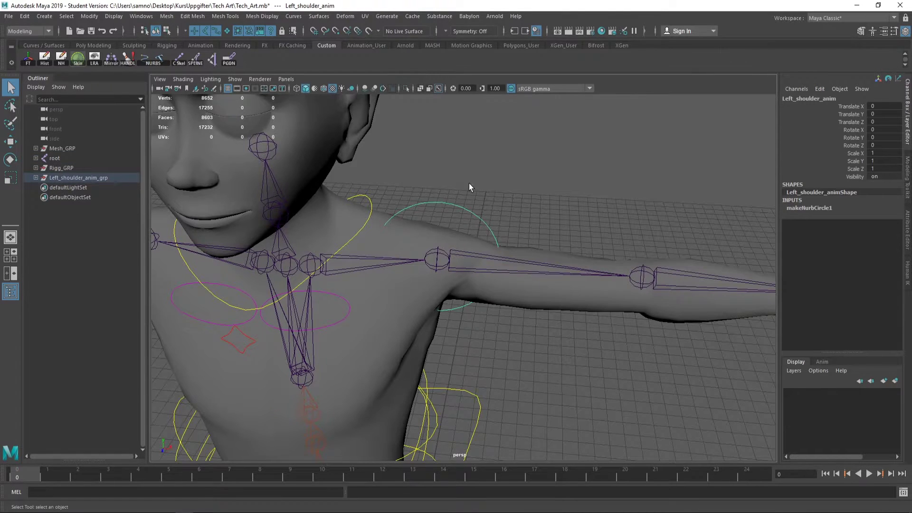
{"action": "left_click_drag", "start_coordinate": [469, 186], "coordinate": [449, 188], "text": "alt"}
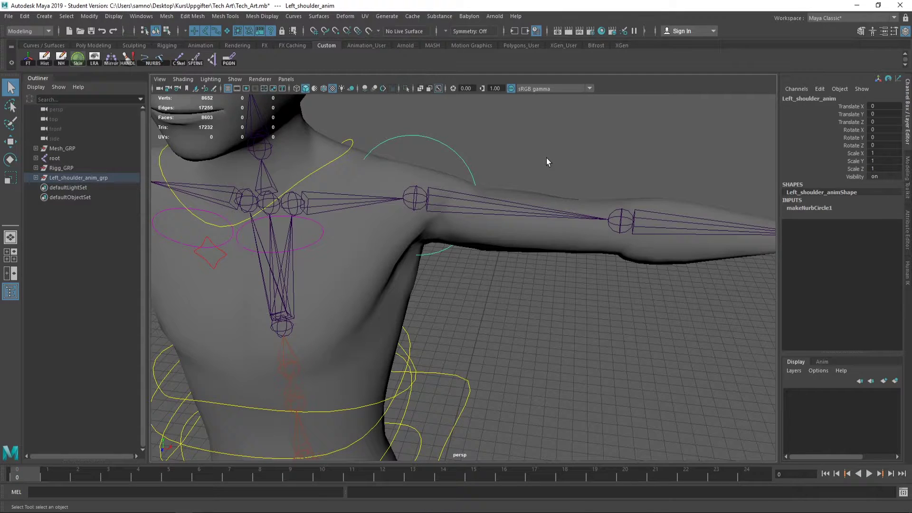
Rotate Left_shoulder_anim twice to swing the arm, undoing each test rotation.
{"action": "key", "text": "r"}
{"action": "key", "text": "e"}
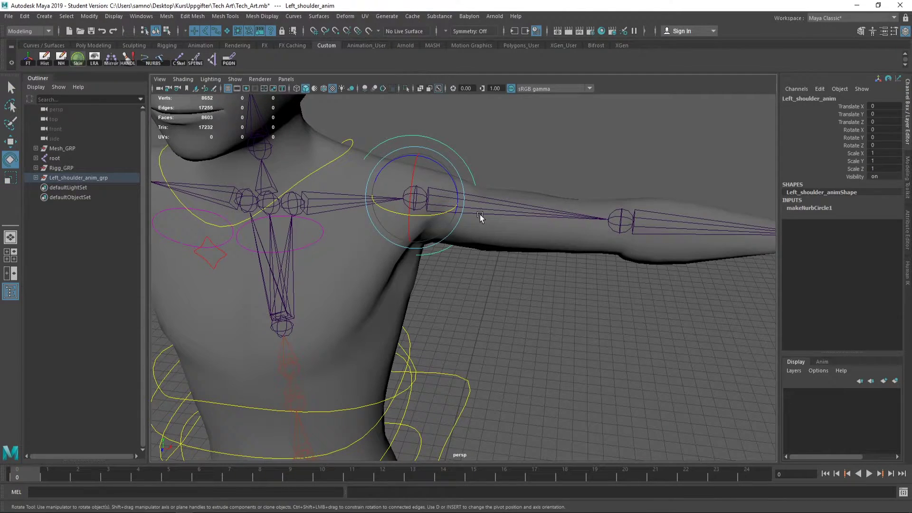
{"action": "mouse_move", "coordinate": [433, 211]}
{"action": "left_mouse_down"}
{"action": "mouse_move", "coordinate": [421, 219]}
{"action": "mouse_move", "coordinate": [438, 209]}
{"action": "left_mouse_up"}
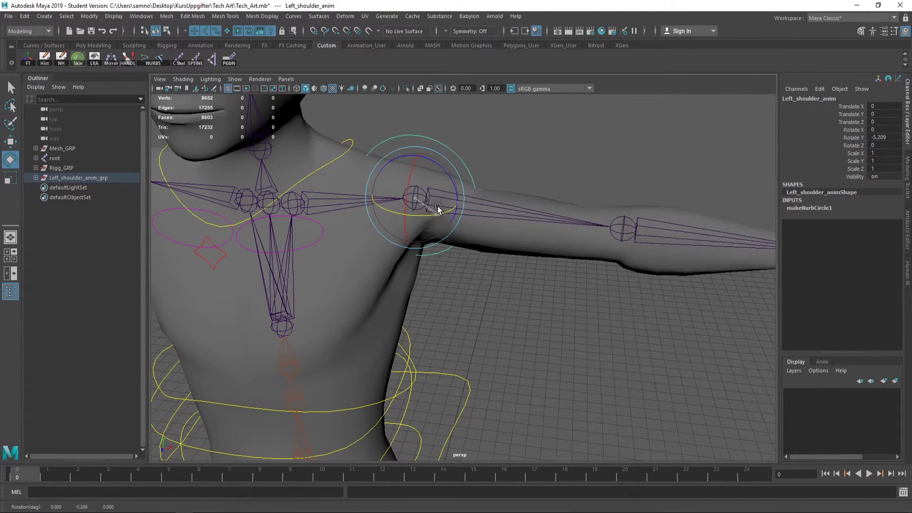
{"action": "key", "text": "ctrl+z"}
{"action": "key", "text": "ctrl+z"}
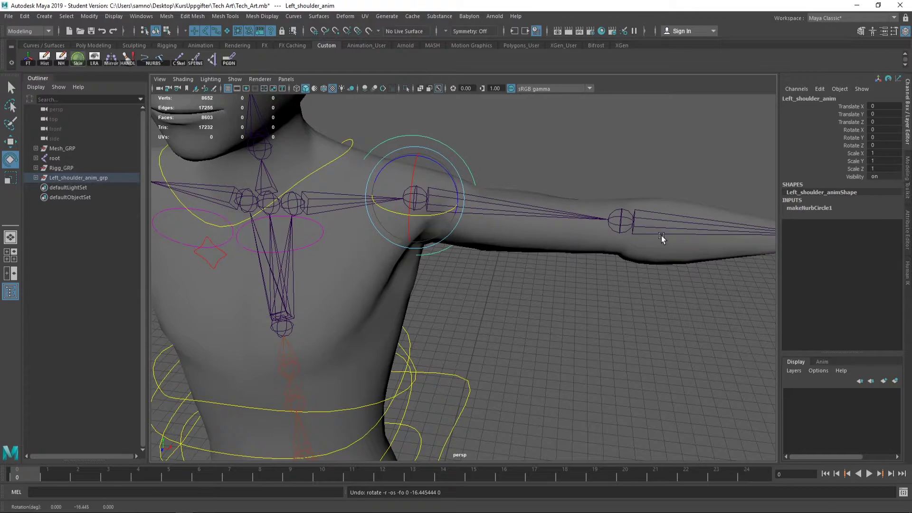
{"action": "left_click_drag", "start_coordinate": [442, 222], "coordinate": [644, 184]}
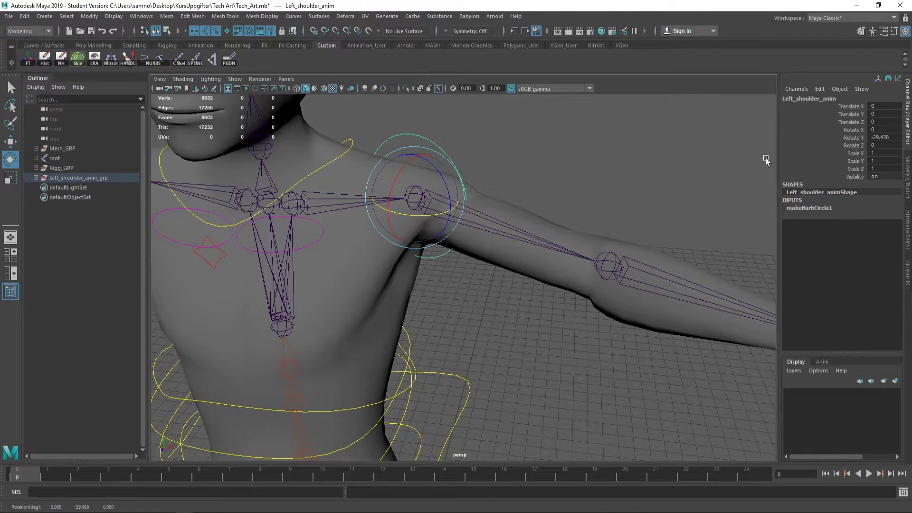
{"action": "key", "text": "ctrl+z"}
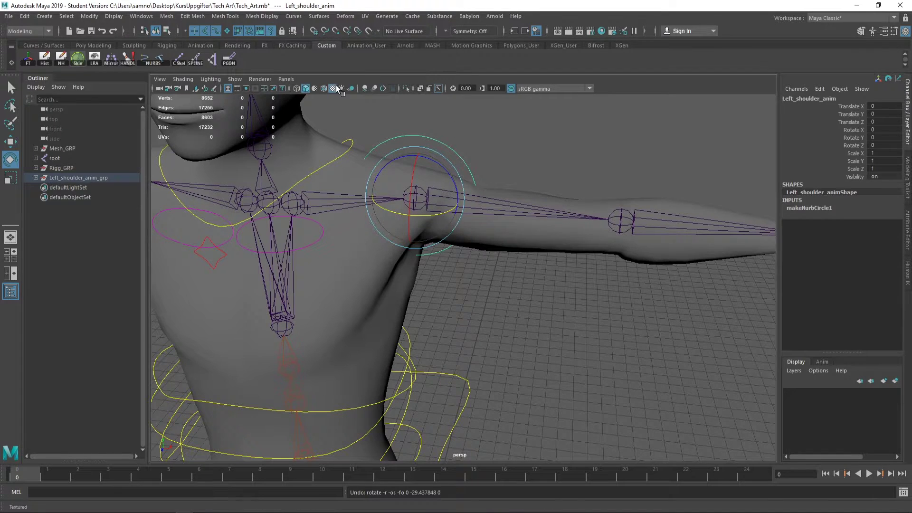
Rotate the shoulder circle's CVs so it stands upright around the shoulder.
{"action": "key", "text": "ctrl+1"}
{"action": "right_click_drag", "start_coordinate": [549, 153], "coordinate": [499, 156]}
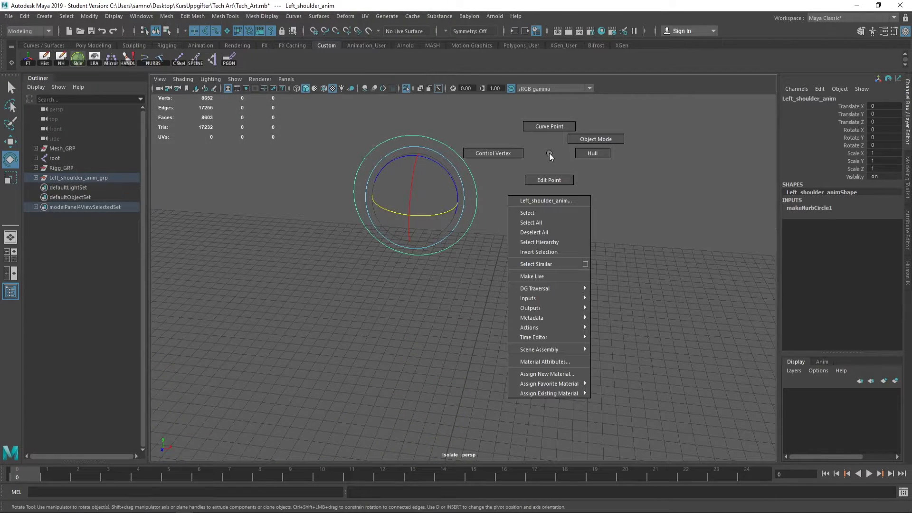
{"action": "left_click_drag", "start_coordinate": [316, 126], "coordinate": [591, 340]}
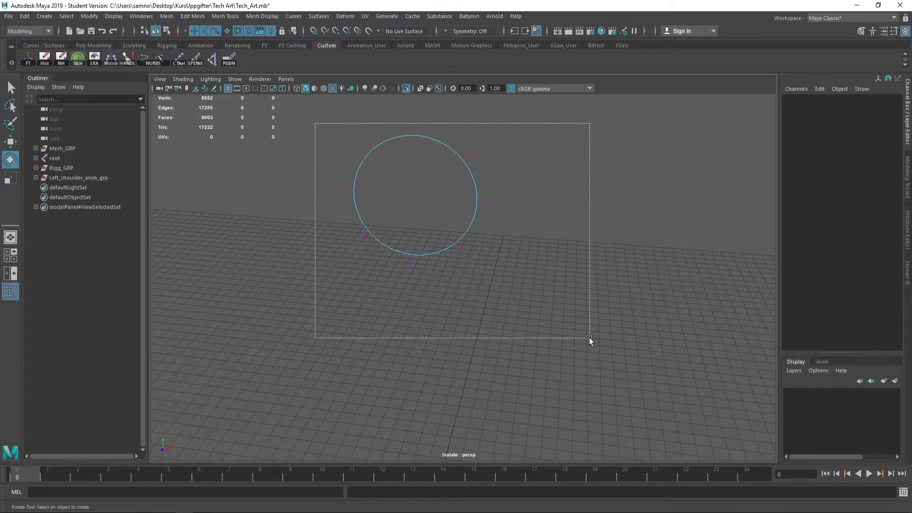
{"action": "key", "text": "ctrl+1"}
{"action": "key", "text": "r"}
{"action": "key", "text": "e"}
{"action": "left_click_drag", "start_coordinate": [428, 193], "coordinate": [443, 166]}
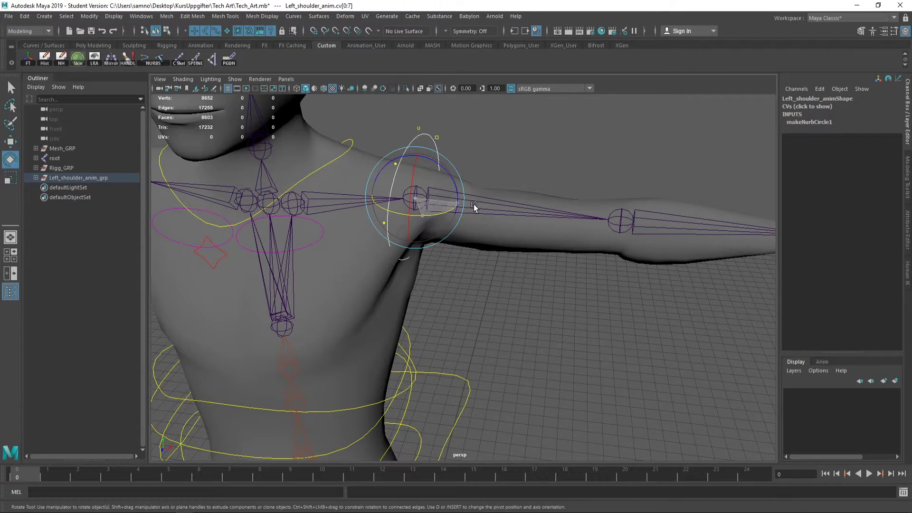
Try moving the circle onto the upper arm, undo it, and return to object mode.
{"action": "key", "text": "w"}
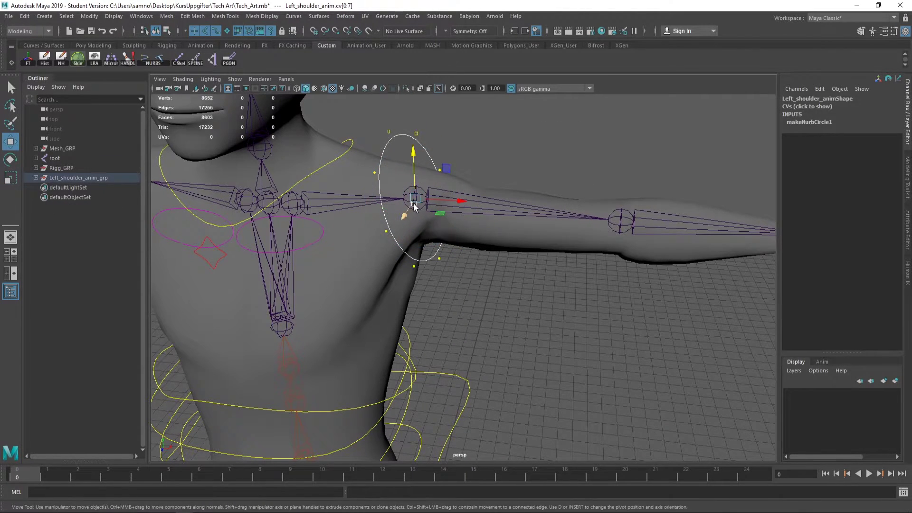
{"action": "mouse_move", "coordinate": [416, 207]}
{"action": "left_mouse_down"}
{"action": "mouse_move", "coordinate": [494, 226]}
{"action": "mouse_move", "coordinate": [570, 228]}
{"action": "left_mouse_up"}
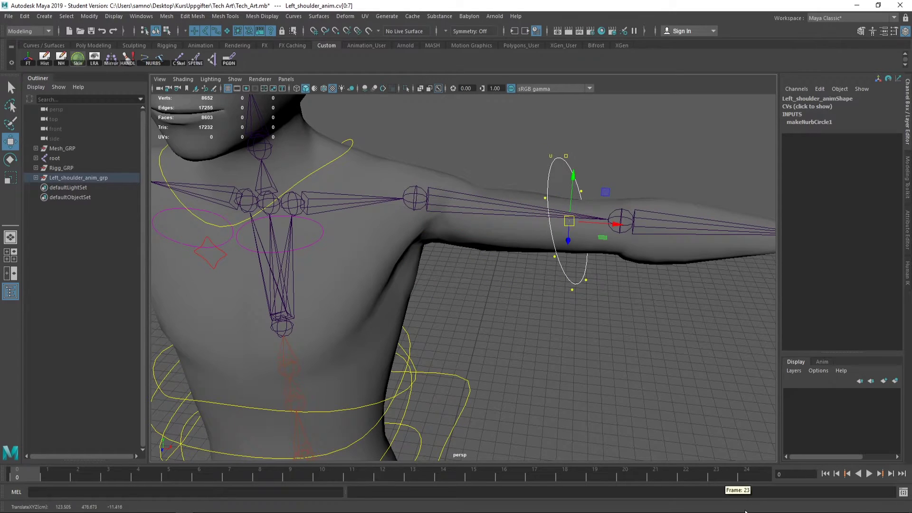
{"action": "key", "text": "ctrl+z"}
{"action": "left_click", "coordinate": [594, 143]}
{"action": "key", "text": "q"}
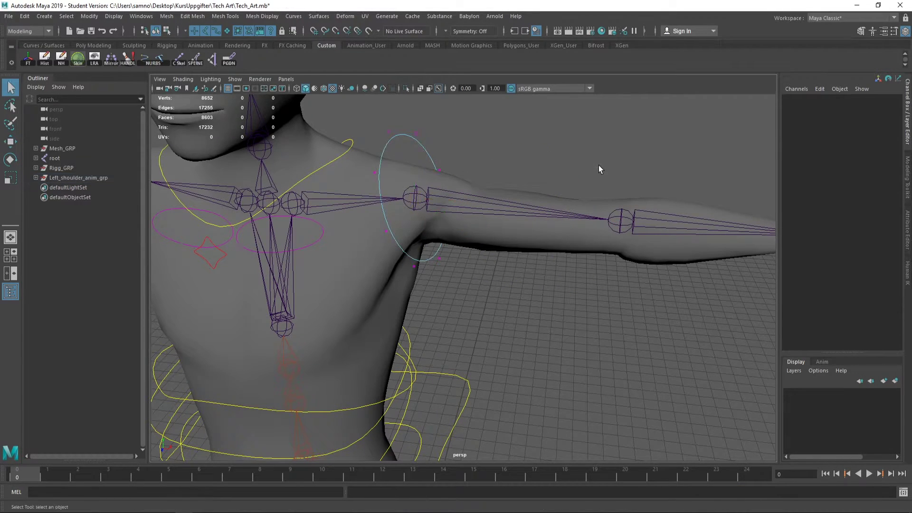
{"action": "right_click_drag", "start_coordinate": [598, 166], "coordinate": [654, 141]}
{"action": "mouse_move", "coordinate": [654, 141]}
{"action": "middle_mouse_down", "text": "alt"}
{"action": "mouse_move", "coordinate": [575, 153]}
{"action": "mouse_move", "coordinate": [383, 211]}
{"action": "mouse_move", "coordinate": [462, 197]}
{"action": "middle_mouse_up", "text": "alt"}
Create circle controls with groups for the left elbow and wrist joints.
{"action": "left_click", "coordinate": [349, 189]}
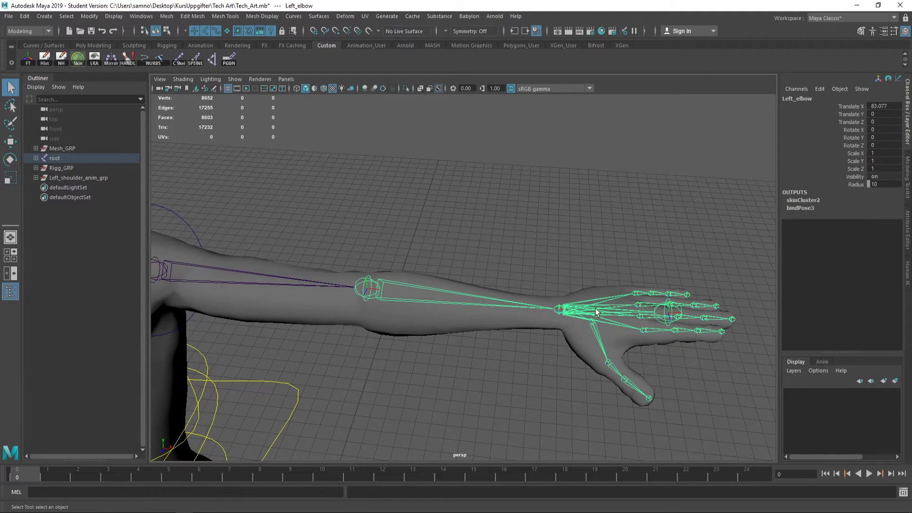
{"action": "left_click", "coordinate": [559, 310]}
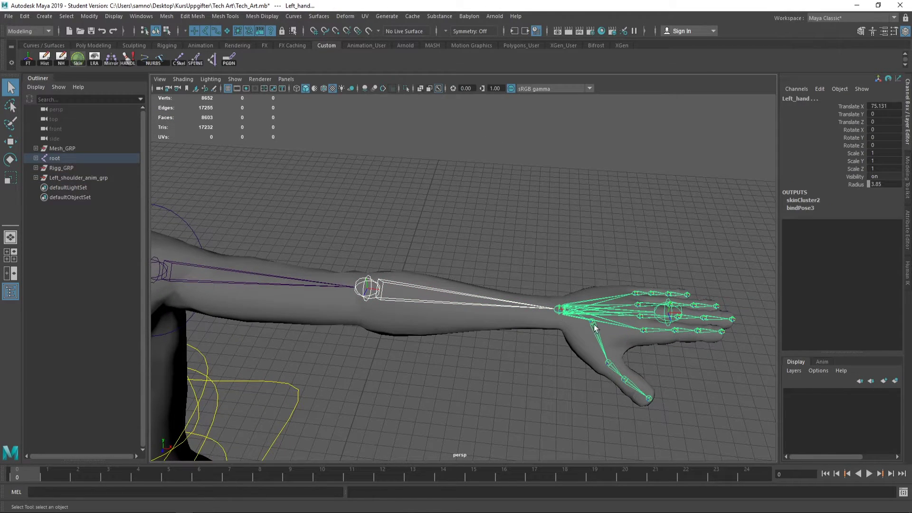
{"action": "left_click", "coordinate": [128, 58]}
Select every index, middle, ring and pinkie finger joint and generate their circle controls.
{"action": "left_click_drag", "start_coordinate": [371, 359], "coordinate": [457, 245], "text": "alt"}
{"action": "mouse_move", "coordinate": [458, 244]}
{"action": "right_mouse_down", "text": "alt"}
{"action": "mouse_move", "coordinate": [722, 288]}
{"action": "mouse_move", "coordinate": [575, 233]}
{"action": "right_mouse_up", "text": "alt"}
{"action": "mouse_move", "coordinate": [574, 229]}
{"action": "left_mouse_down", "text": "alt"}
{"action": "mouse_move", "coordinate": [528, 233]}
{"action": "mouse_move", "coordinate": [553, 261]}
{"action": "mouse_move", "coordinate": [504, 225]}
{"action": "left_mouse_up", "text": "alt"}
{"action": "scroll", "coordinate": [505, 225], "scroll_direction": "up", "scroll_amount": 2}
{"action": "scroll", "coordinate": [504, 224], "scroll_direction": "up", "scroll_amount": 2}
{"action": "left_click", "coordinate": [412, 275]}
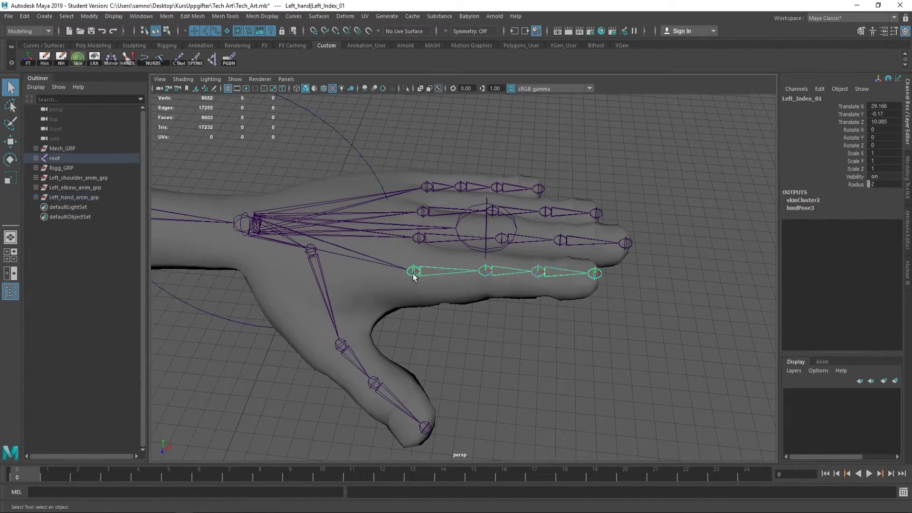
{"action": "left_click", "coordinate": [485, 272]}
{"action": "left_click", "coordinate": [539, 272]}
{"action": "left_click", "coordinate": [595, 273]}
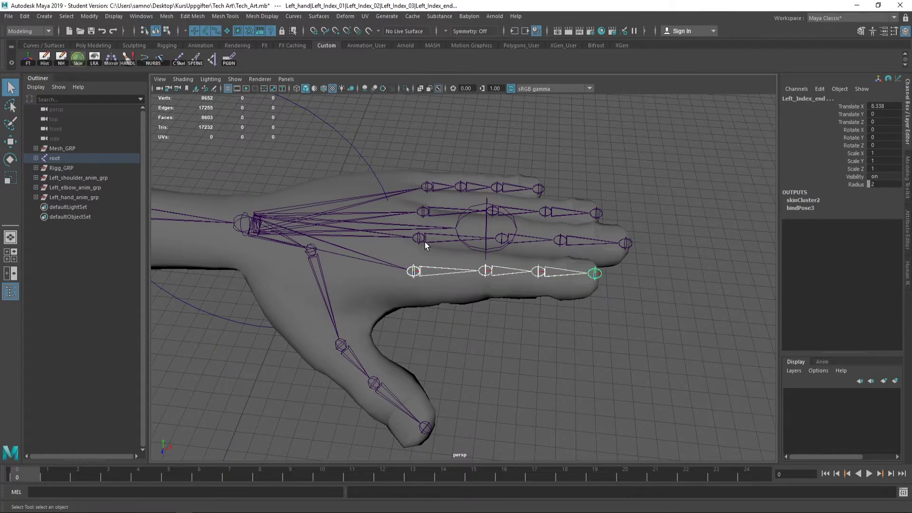
{"action": "left_click", "coordinate": [420, 239]}
{"action": "left_click", "coordinate": [501, 240]}
{"action": "left_click", "coordinate": [560, 241]}
{"action": "left_click", "coordinate": [626, 244]}
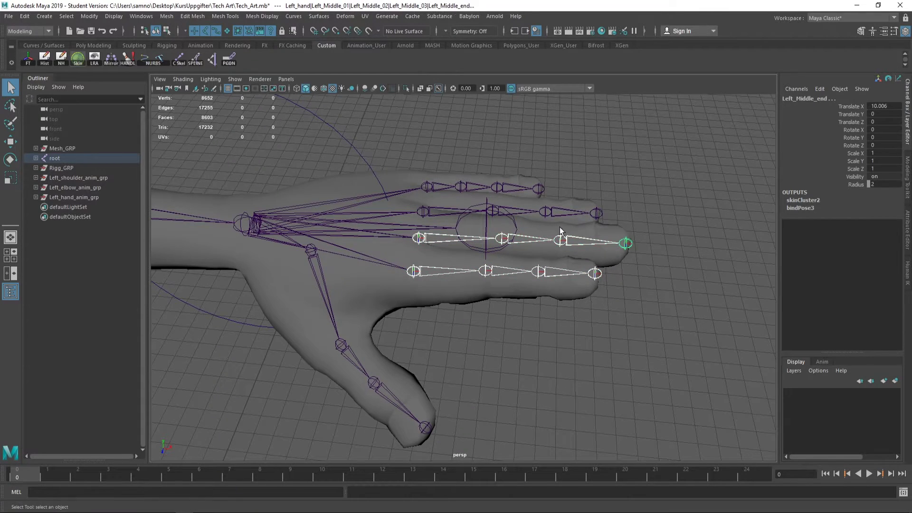
{"action": "left_click", "coordinate": [424, 212]}
{"action": "left_click", "coordinate": [493, 211]}
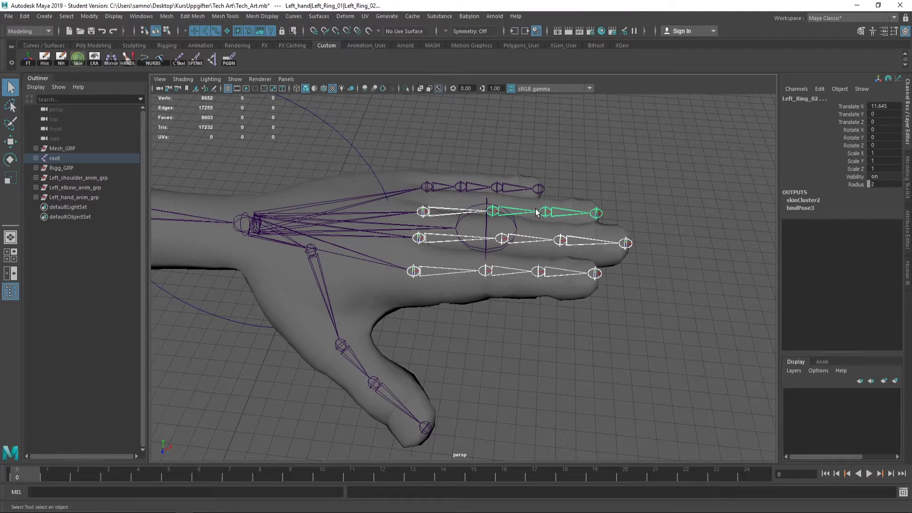
{"action": "left_click", "coordinate": [545, 212]}
{"action": "left_click", "coordinate": [595, 213]}
{"action": "left_click", "coordinate": [426, 187]}
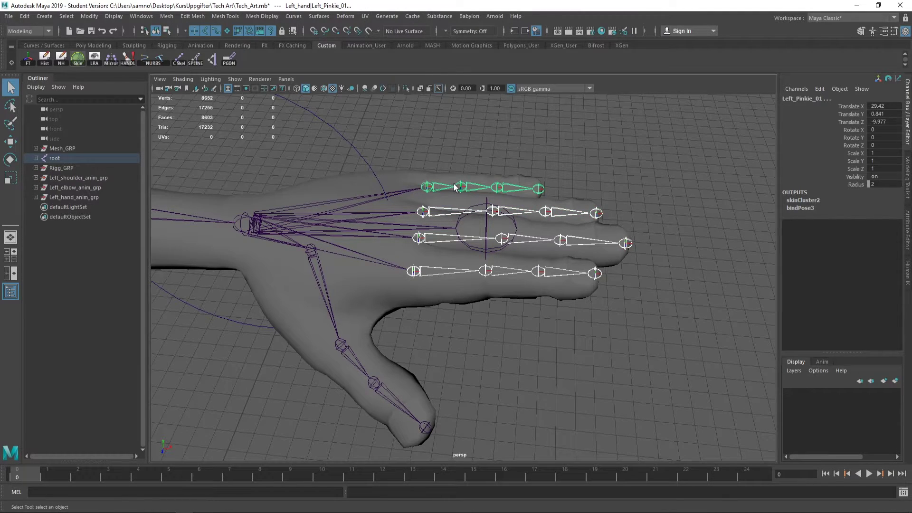
{"action": "left_click", "coordinate": [461, 186]}
{"action": "left_click", "coordinate": [496, 187]}
{"action": "left_click", "coordinate": [538, 188]}
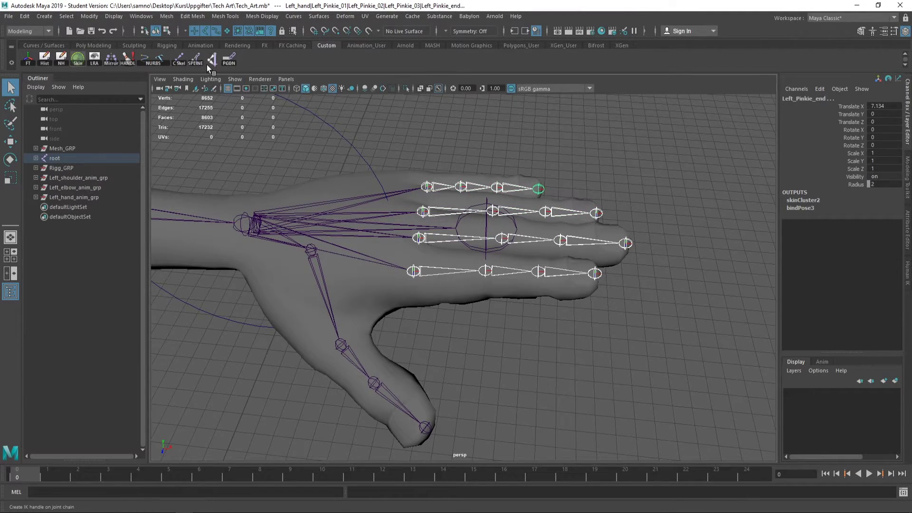
{"action": "left_click", "coordinate": [128, 66]}
{"action": "scroll", "coordinate": [466, 247], "scroll_direction": "down", "scroll_amount": 5}
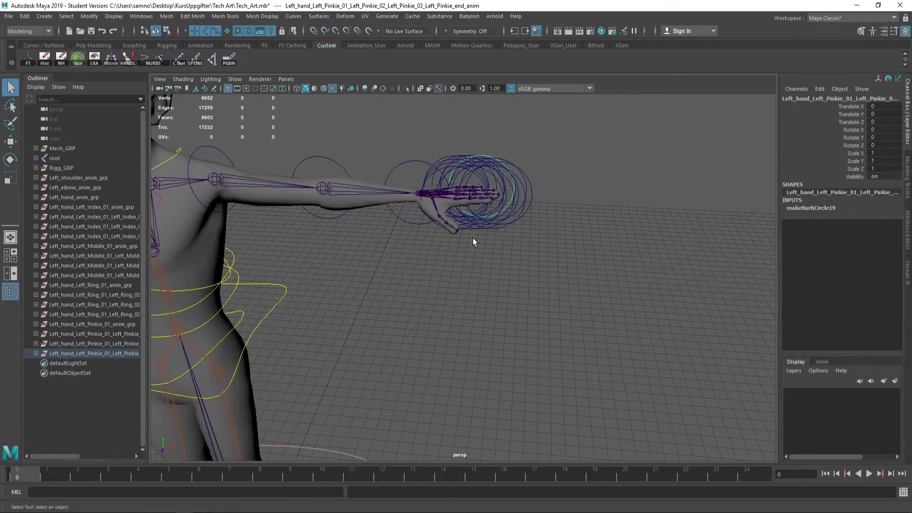
{"action": "scroll", "coordinate": [482, 242], "scroll_direction": "up", "scroll_amount": 3}
{"action": "scroll", "coordinate": [482, 269], "scroll_direction": "up", "scroll_amount": 2}
{"action": "scroll", "coordinate": [498, 150], "scroll_direction": "up", "scroll_amount": 2}
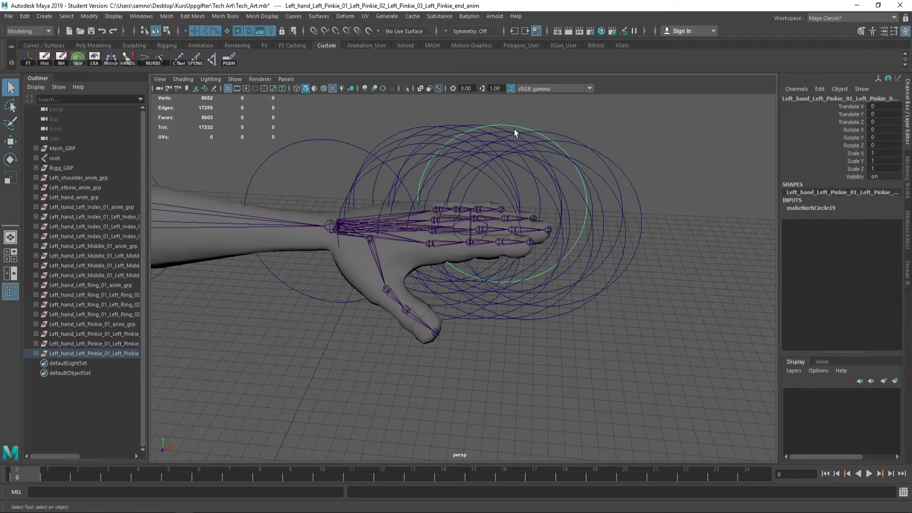
Scale the isolated pinkie tip circle's side, top and bottom CVs into a rounded square.
{"action": "key", "text": "ctrl+1"}
{"action": "right_click_drag", "start_coordinate": [522, 194], "coordinate": [496, 162]}
{"action": "left_click_drag", "start_coordinate": [426, 139], "coordinate": [355, 176], "text": "alt"}
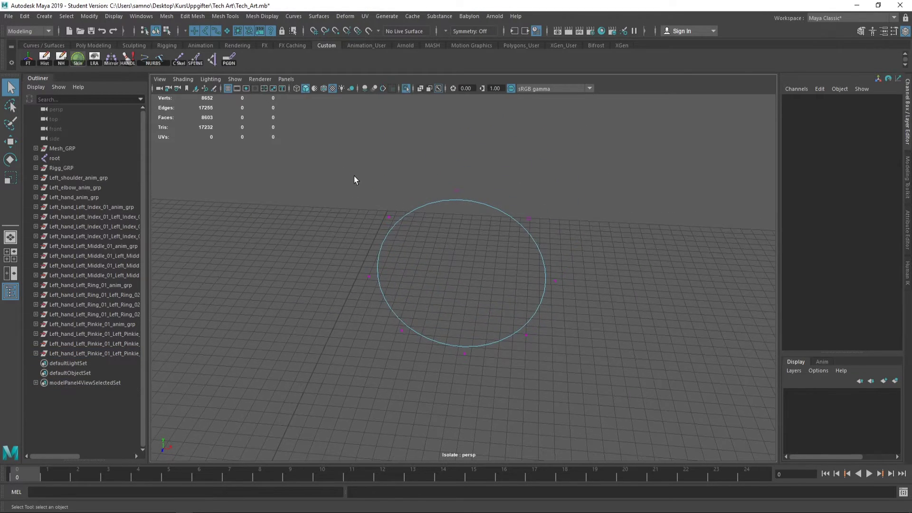
{"action": "left_click", "coordinate": [369, 277]}
{"action": "left_click", "coordinate": [554, 281], "text": "shift"}
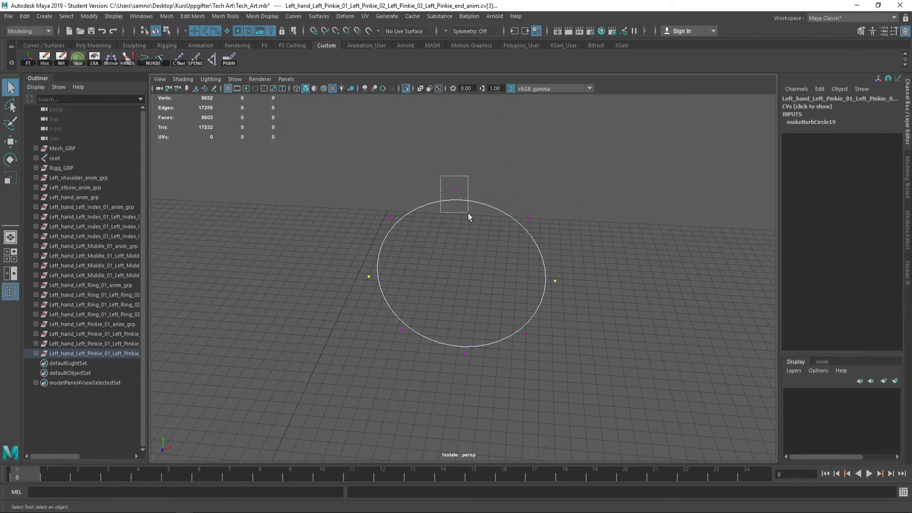
{"action": "left_click_drag", "start_coordinate": [441, 175], "coordinate": [468, 213], "text": "shift"}
{"action": "left_click_drag", "start_coordinate": [444, 317], "coordinate": [504, 378], "text": "shift"}
{"action": "key", "text": "r"}
{"action": "mouse_move", "coordinate": [463, 280]}
{"action": "left_mouse_down"}
{"action": "mouse_move", "coordinate": [426, 271]}
{"action": "mouse_move", "coordinate": [470, 281]}
{"action": "left_mouse_up"}
Exit isolation, undo the extra scale, and return to object mode.
{"action": "key", "text": "ctrl+1"}
{"action": "key", "text": "ctrl+z"}
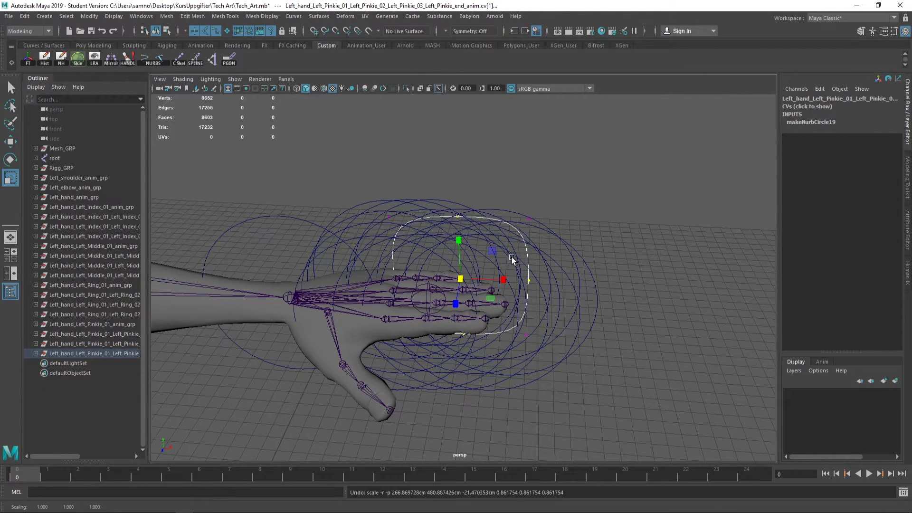
{"action": "right_click_drag", "start_coordinate": [573, 191], "coordinate": [620, 168]}
{"action": "left_click_drag", "start_coordinate": [592, 230], "coordinate": [418, 259], "text": "alt"}
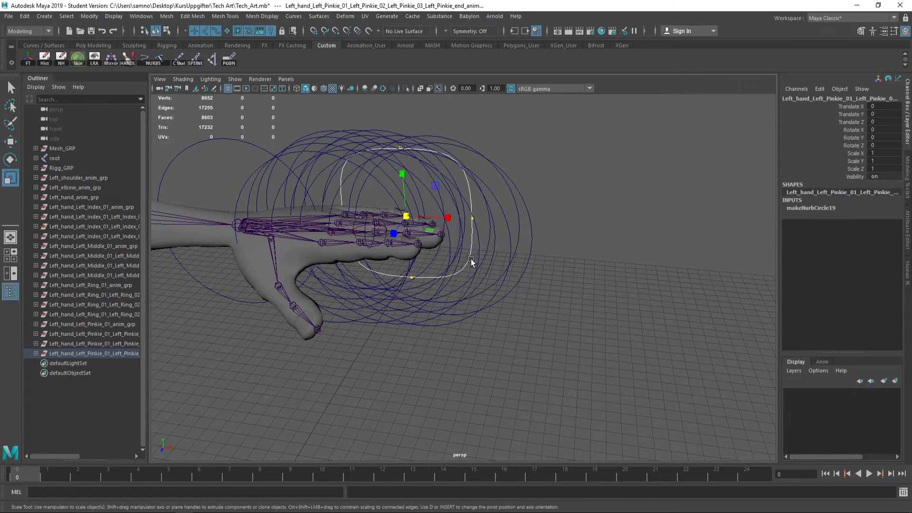
{"action": "scroll", "coordinate": [418, 259], "scroll_direction": "down", "scroll_amount": 5}
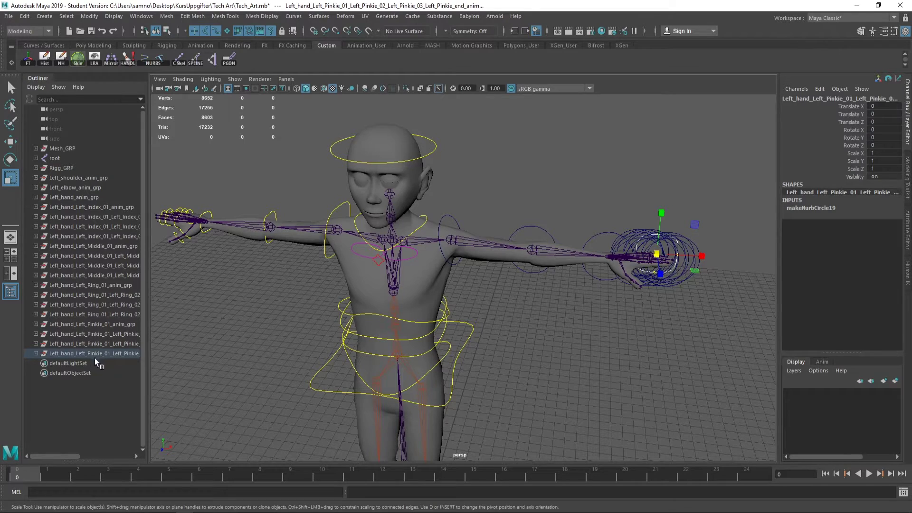
{"action": "left_click", "coordinate": [80, 356]}
{"action": "key", "text": "q"}
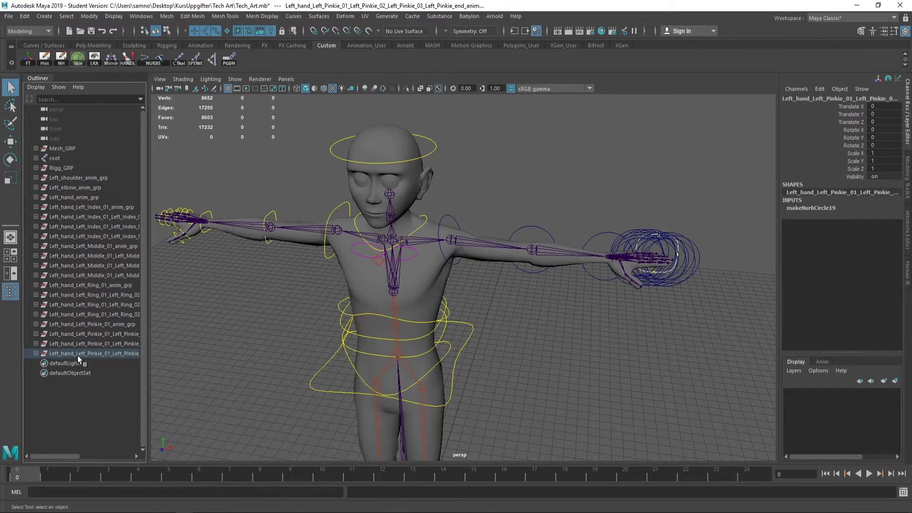
{"action": "left_click_drag", "start_coordinate": [80, 356], "coordinate": [99, 344]}
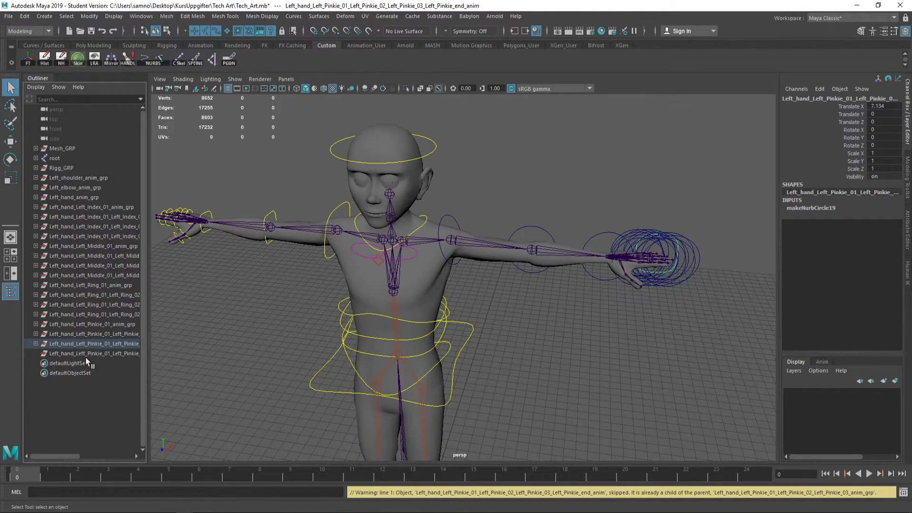
{"action": "left_click", "coordinate": [499, 263]}
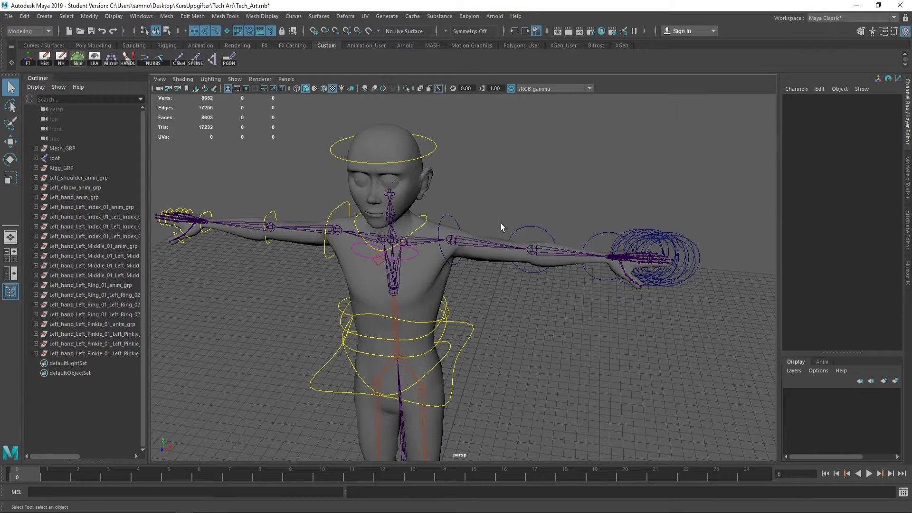
{"action": "mouse_move", "coordinate": [501, 224]}
{"action": "left_mouse_down", "text": "alt"}
{"action": "mouse_move", "coordinate": [468, 180]}
{"action": "mouse_move", "coordinate": [513, 184]}
{"action": "mouse_move", "coordinate": [481, 186]}
{"action": "left_mouse_up", "text": "alt"}
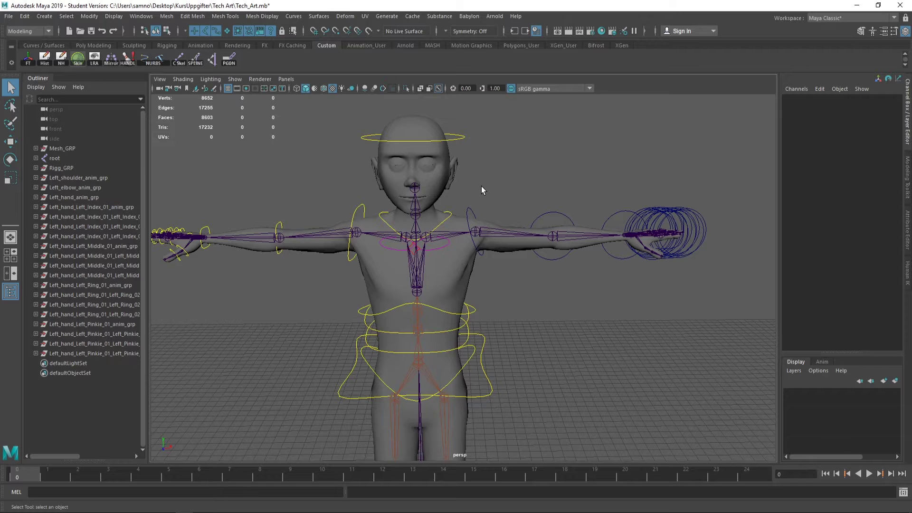
{"action": "middle_click_drag", "start_coordinate": [482, 186], "coordinate": [514, 188], "text": "alt"}
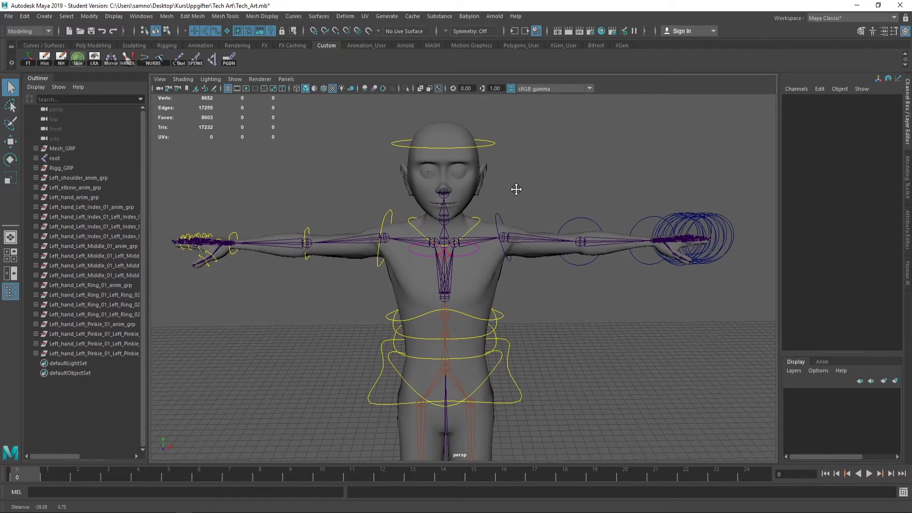